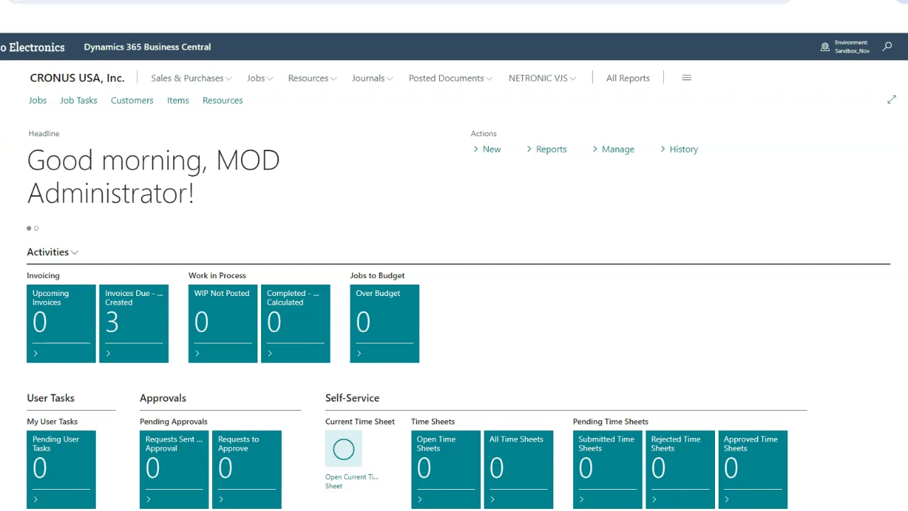
- Open Extension Management full-page via the 'ex man' search and filter installed extensions for 'use dy'
key(alt+q)
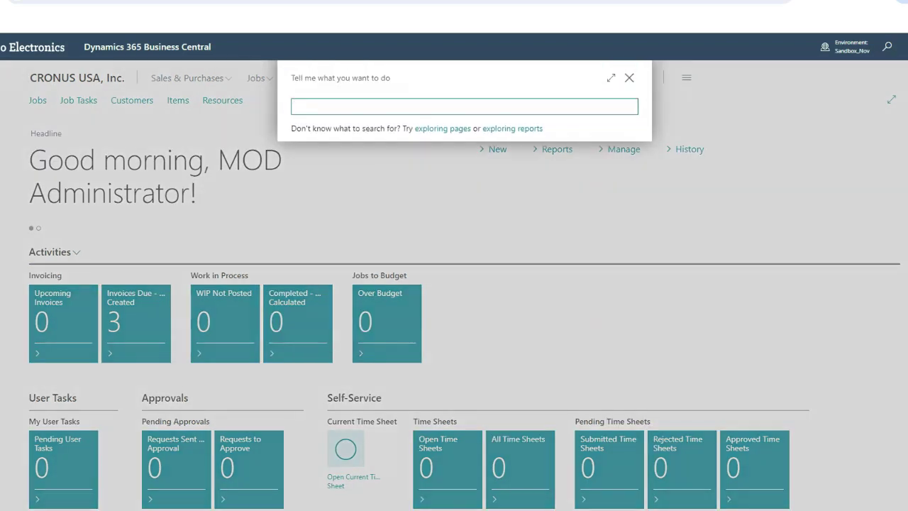
text(ex m)
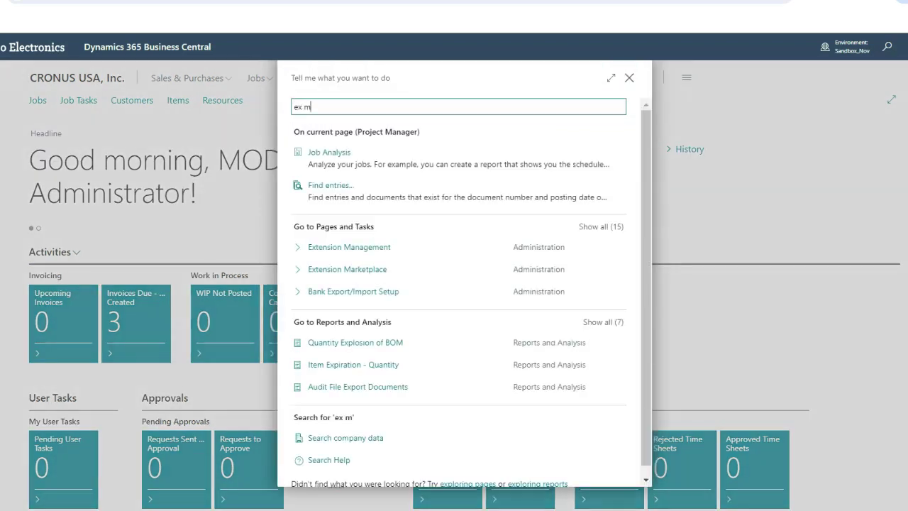
text(an)
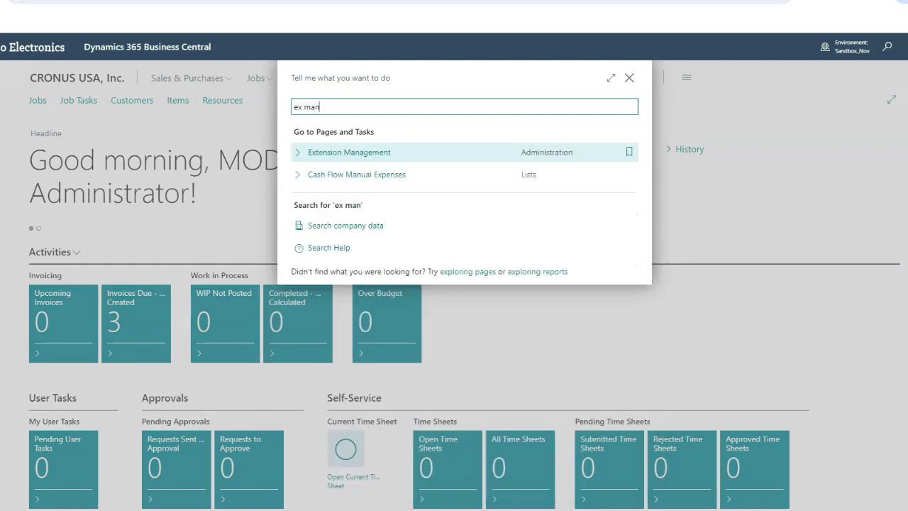
key(Return)
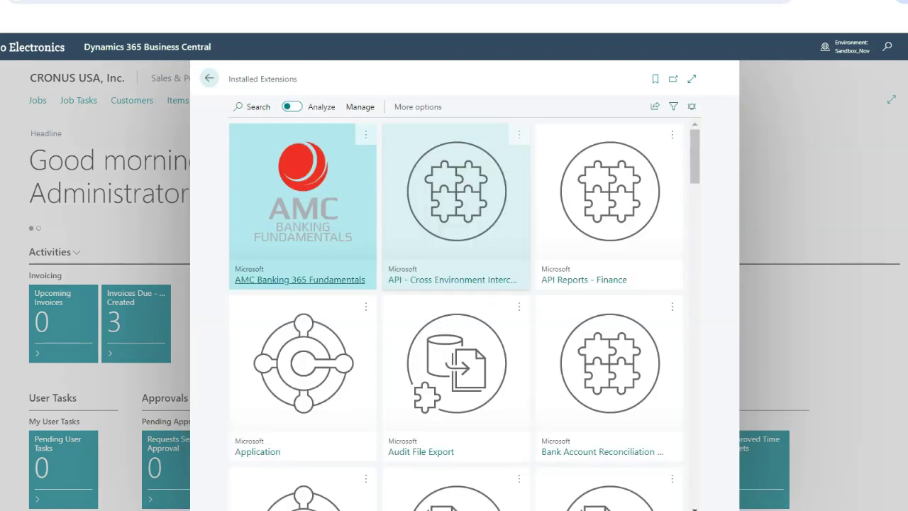
click(692, 79)
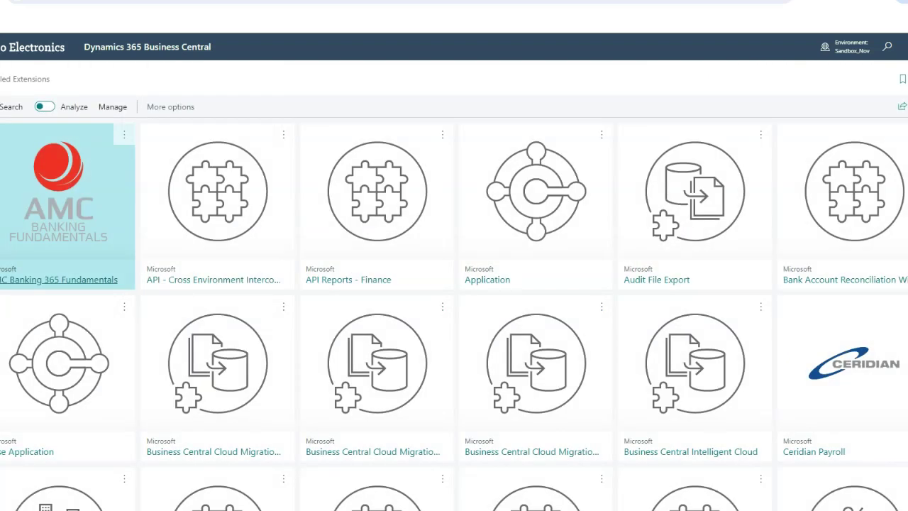
click(12, 107)
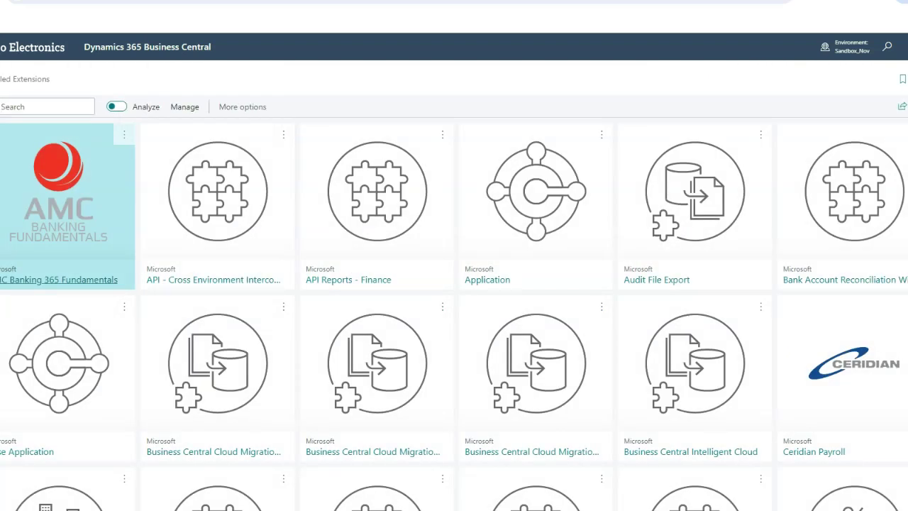
text(use dy)
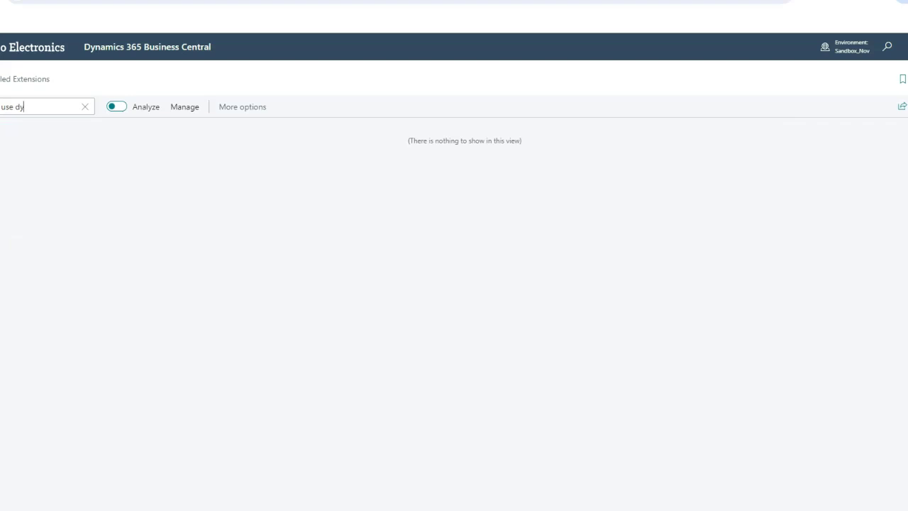
- Clear the extension filter and open the Extension Marketplace, which lists Use Dynamics first
click(85, 106)
click(185, 106)
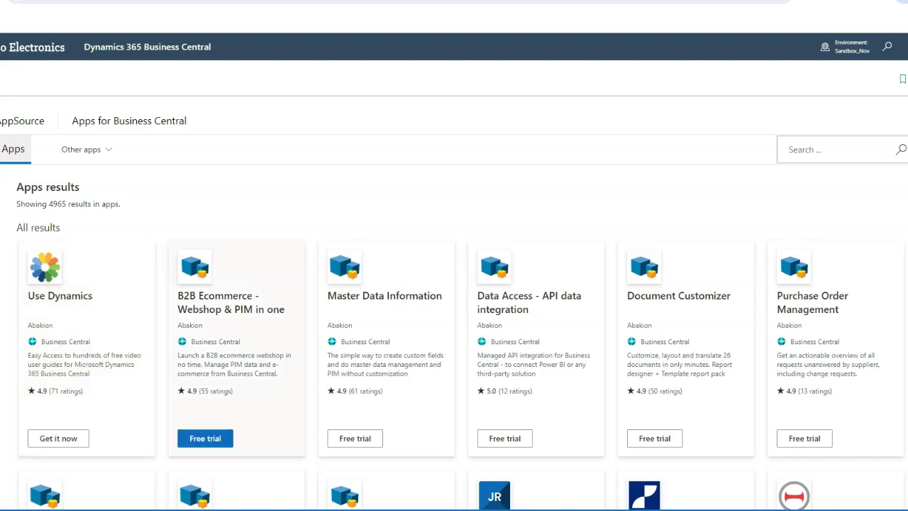
scroll(205, 447, down, 3)
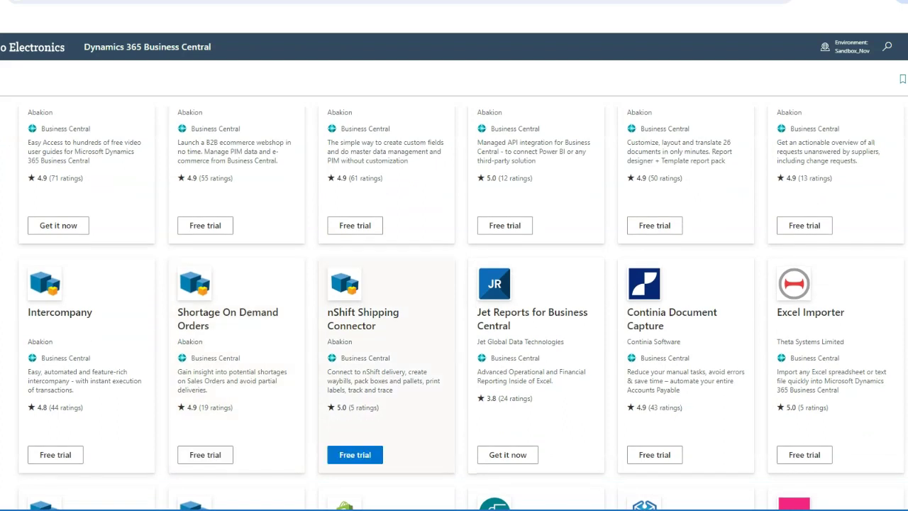
scroll(205, 425, up, 3)
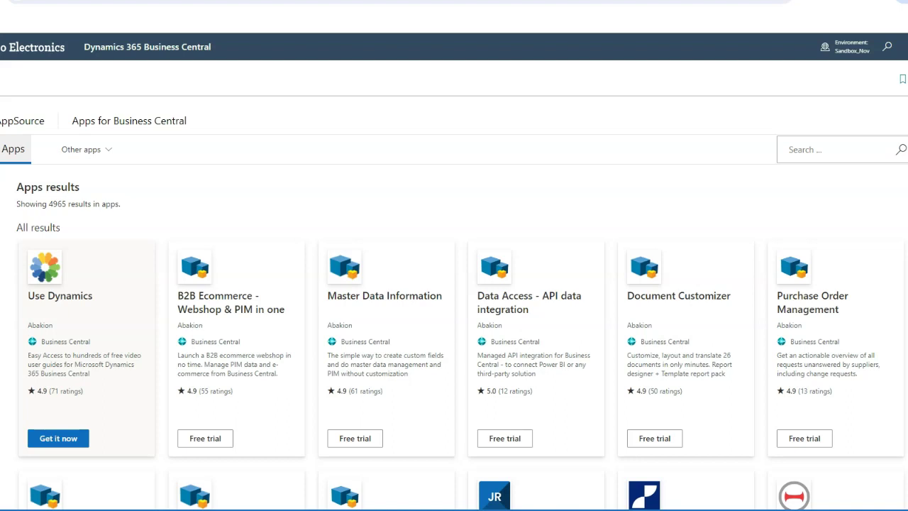
- Get the Use Dynamics app, accept the provider terms, install it and dismiss the progress dialog
click(59, 438)
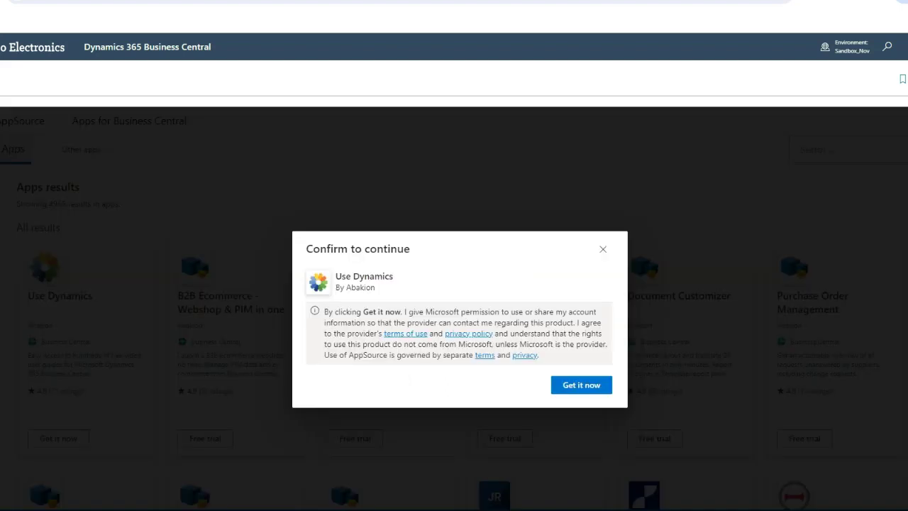
click(581, 384)
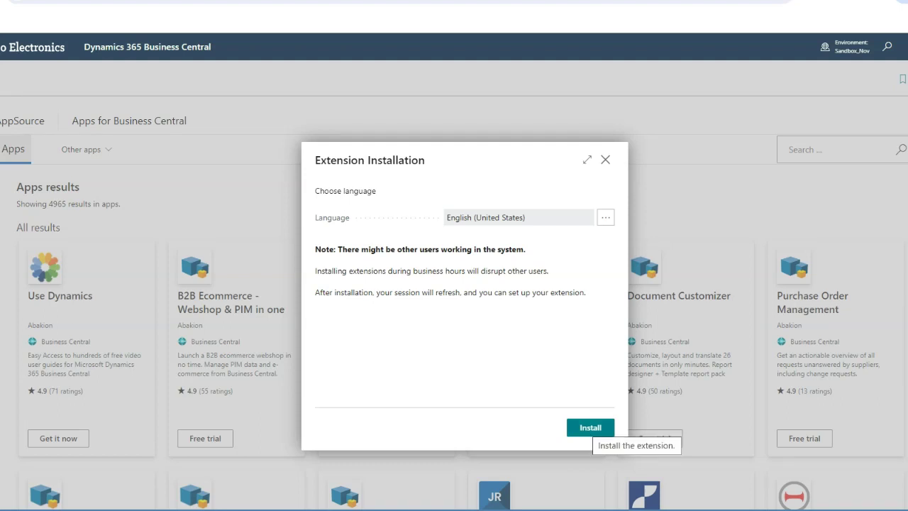
click(590, 428)
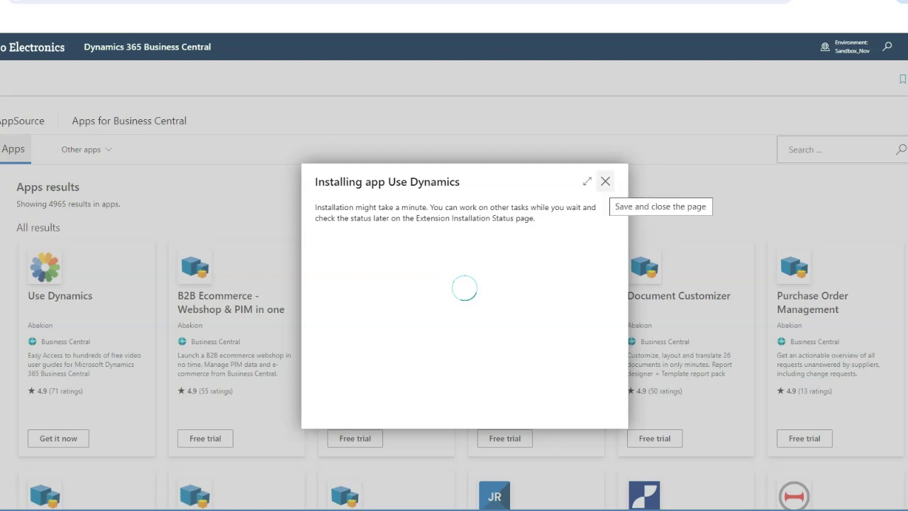
click(606, 181)
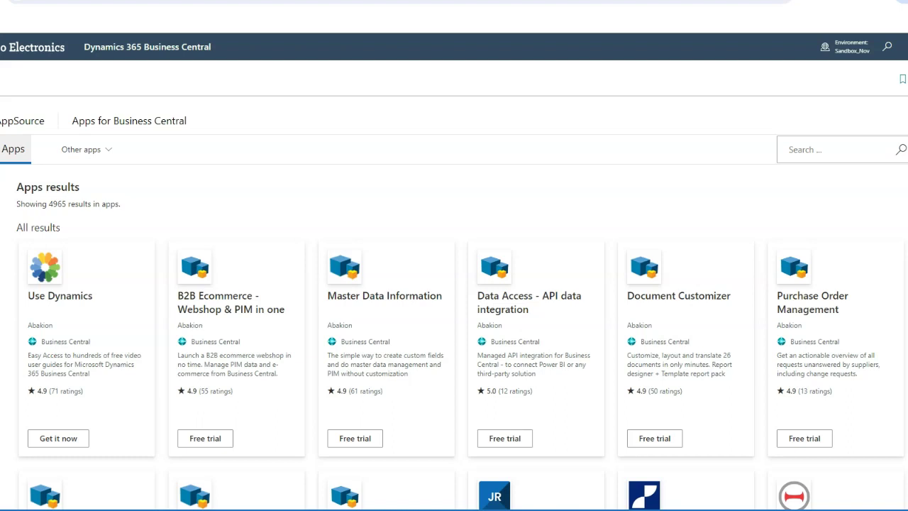
- Review the Use Dynamics row on the full-page Extension Installation Status, then return to Installed Extensions
key(Escape)
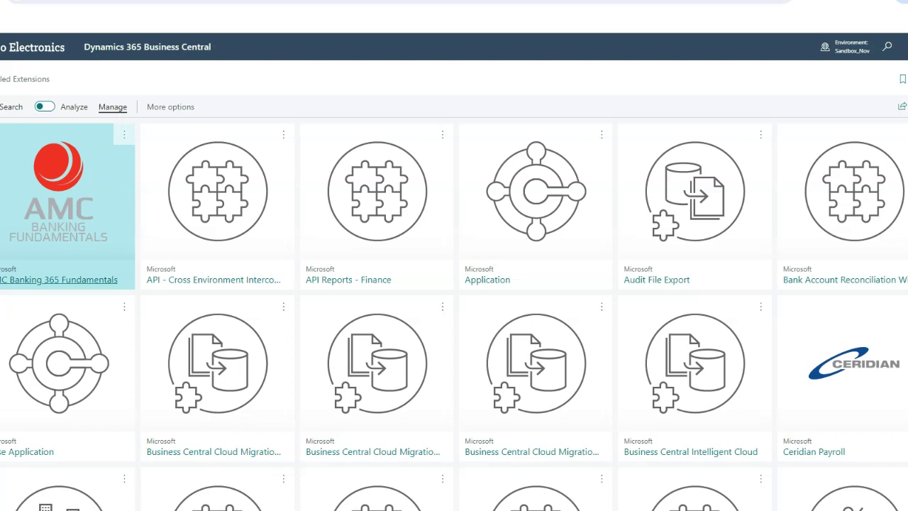
click(112, 107)
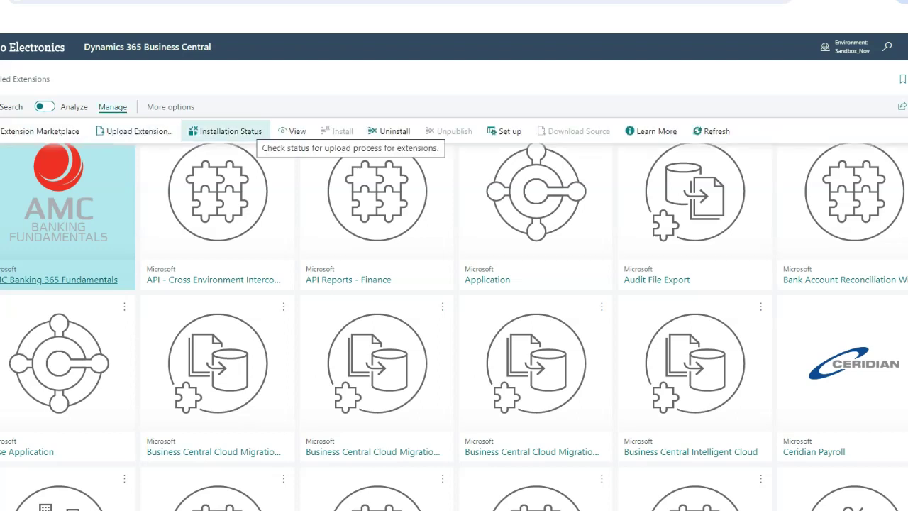
click(226, 131)
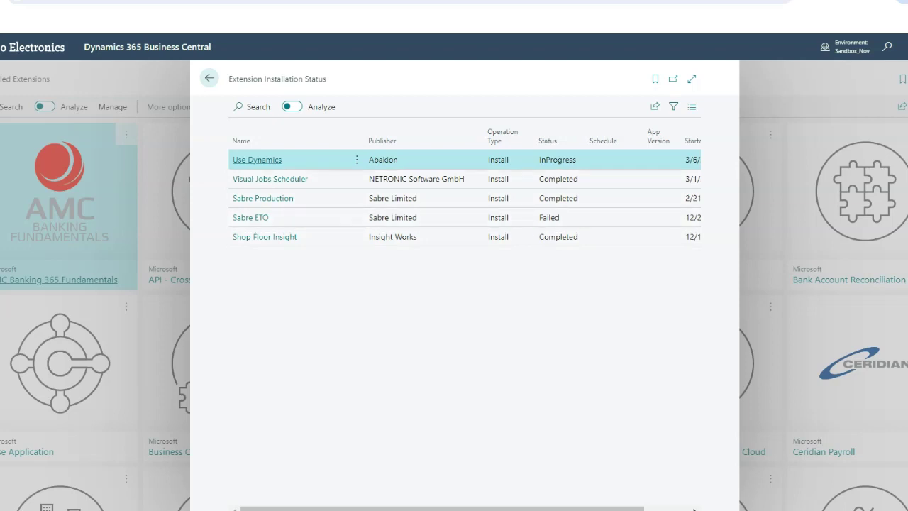
click(692, 78)
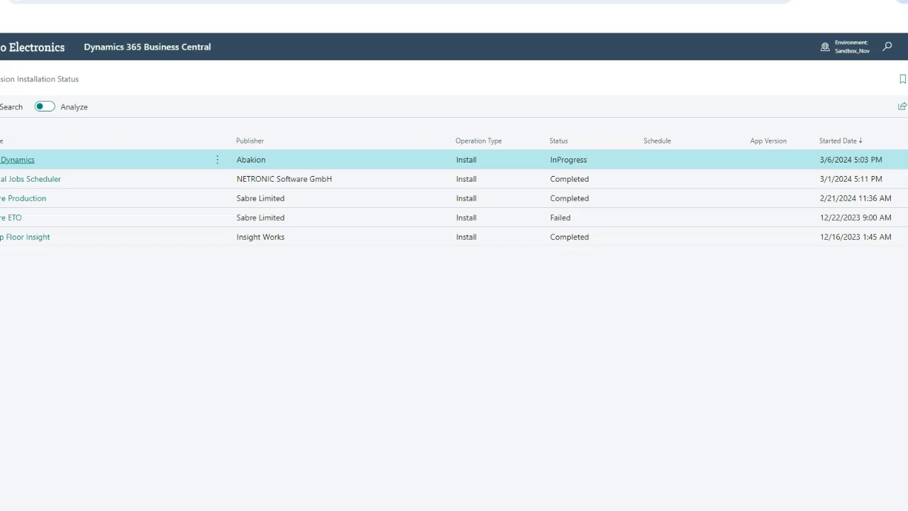
key(Escape)
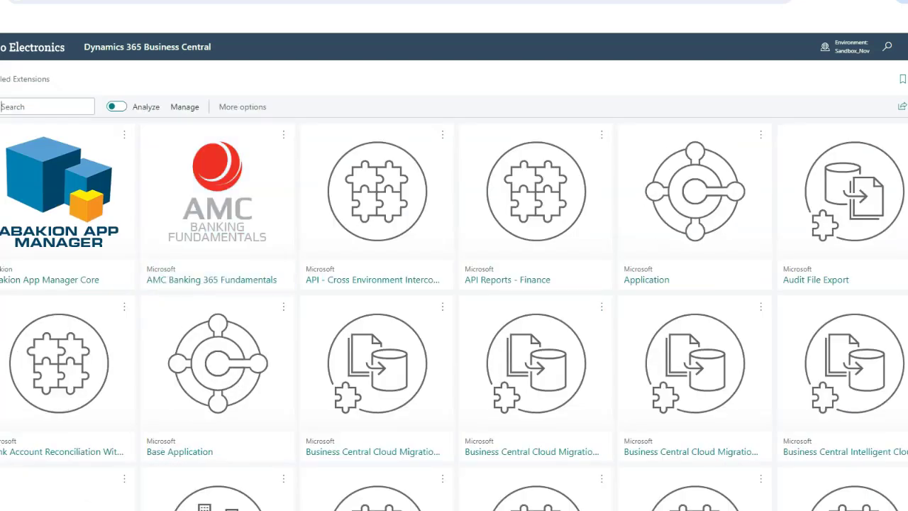
- Search the installed extensions for 'use' to confirm Use Dynamics is listed
text(use)
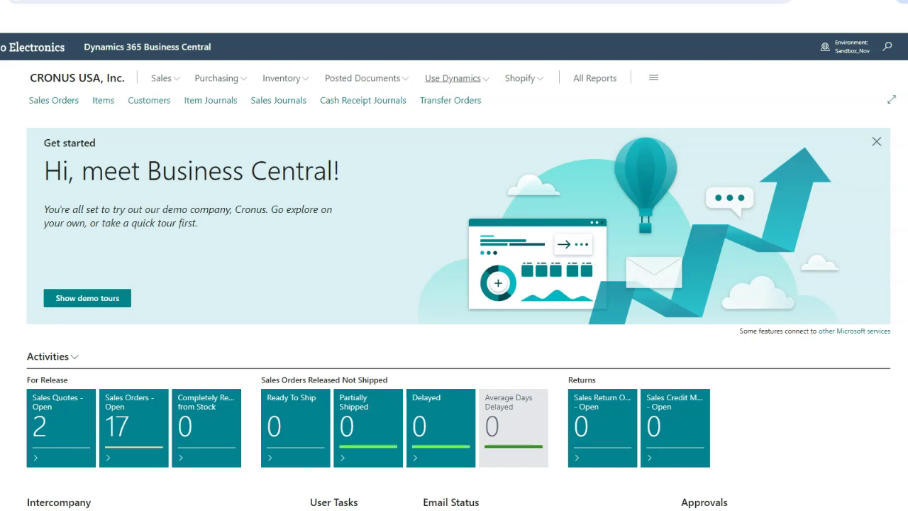
- Open the Use Dynamics Business Central video library and scroll down to the course category tiles
key(Return)
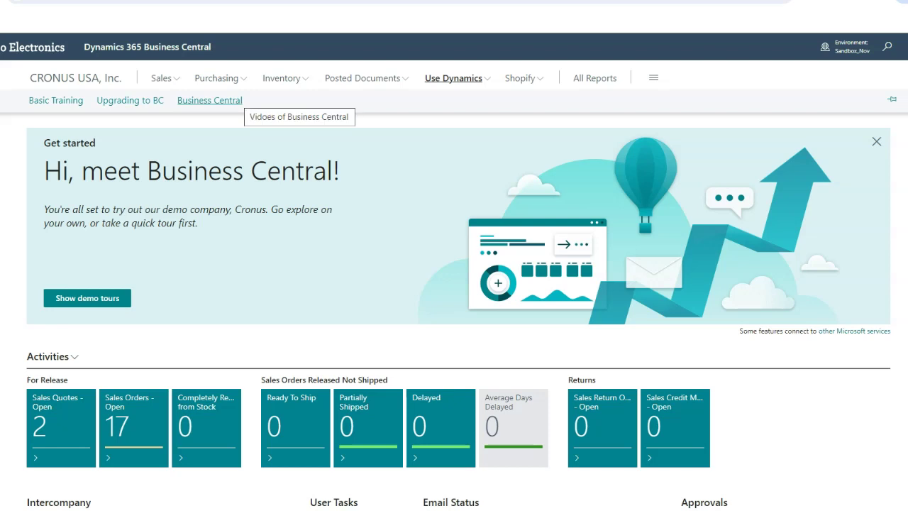
click(213, 100)
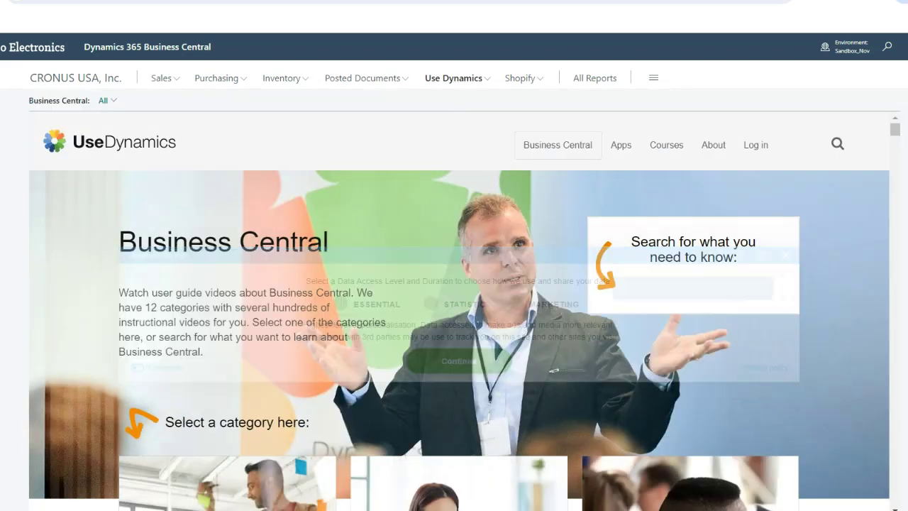
scroll(458, 340, down, 4)
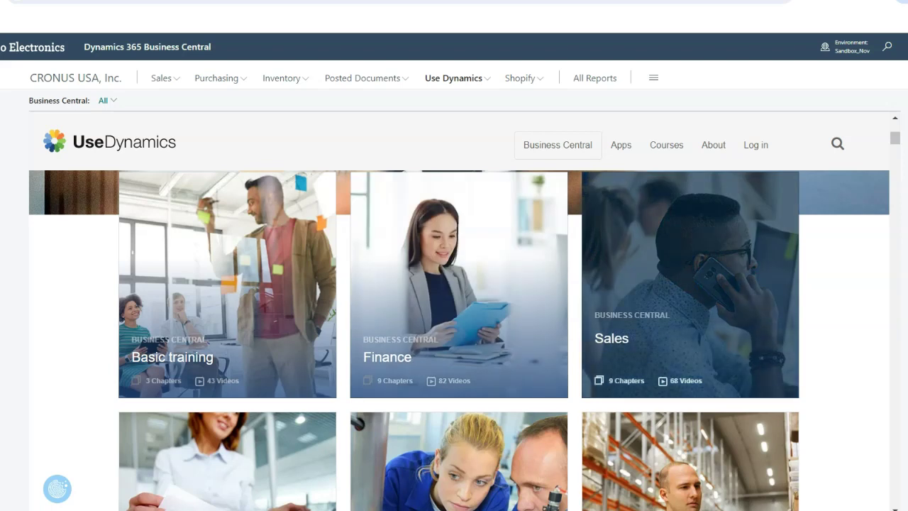
- Open the Sales category and scroll down to the Creating Sales Order topic tile
click(690, 283)
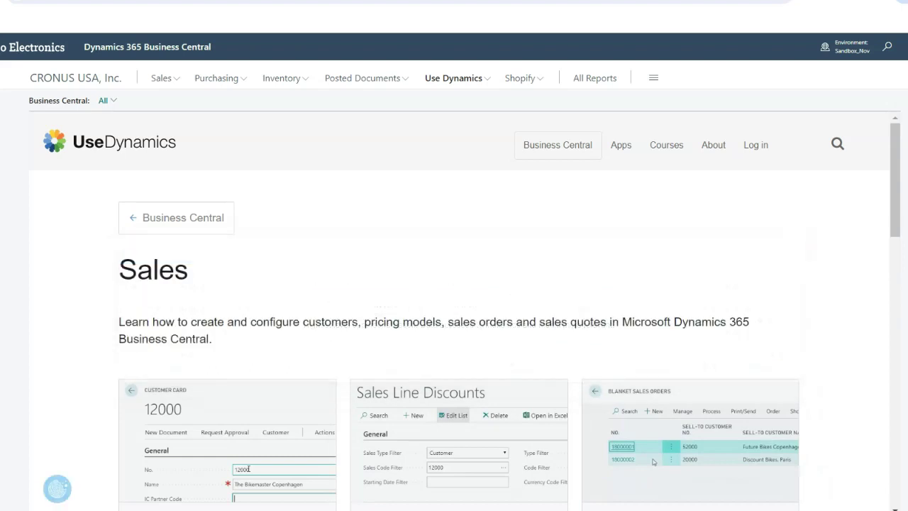
scroll(691, 283, down, 2)
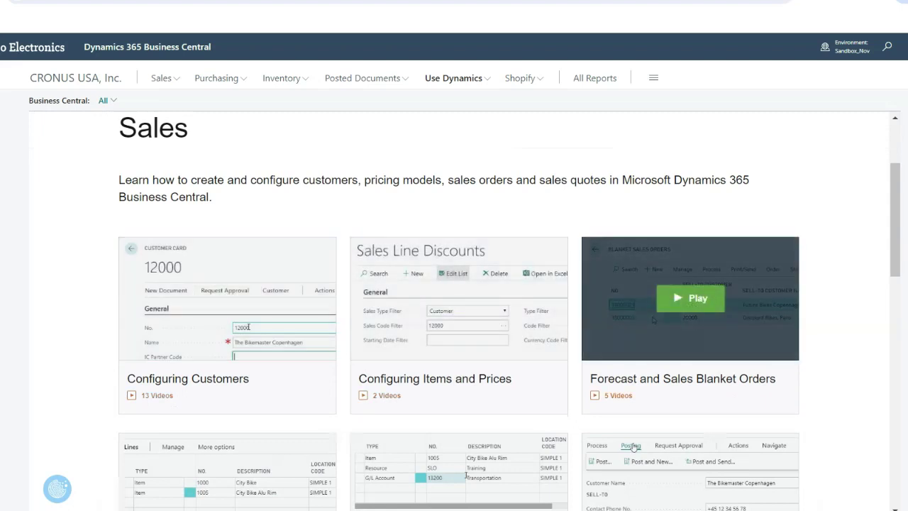
scroll(690, 312, down, 2)
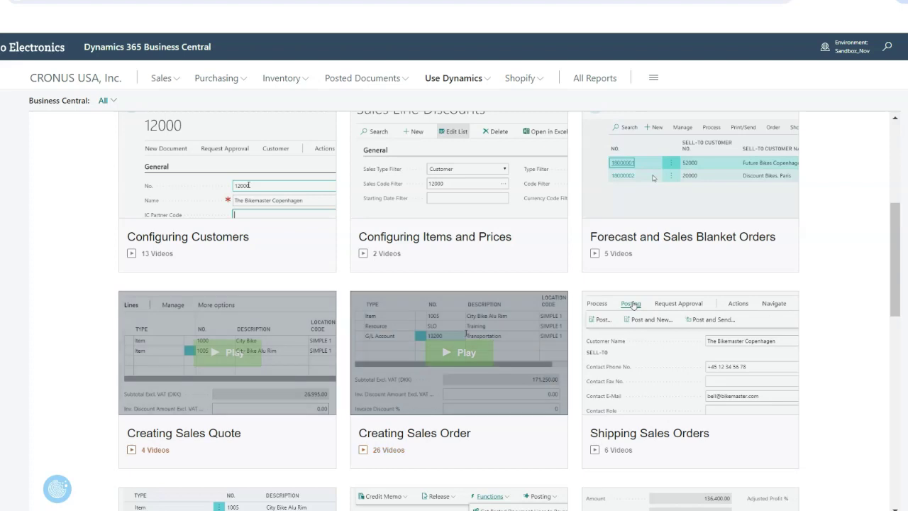
- Open the Creating Sales Order tutorials, dismiss the data-sharing consent prompt, and read through the transcript
click(459, 352)
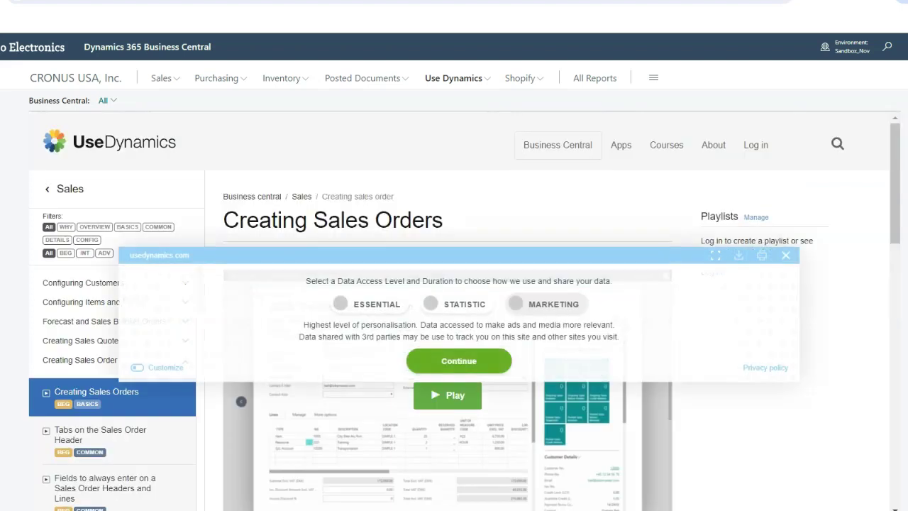
click(458, 361)
scroll(459, 320, down, 3)
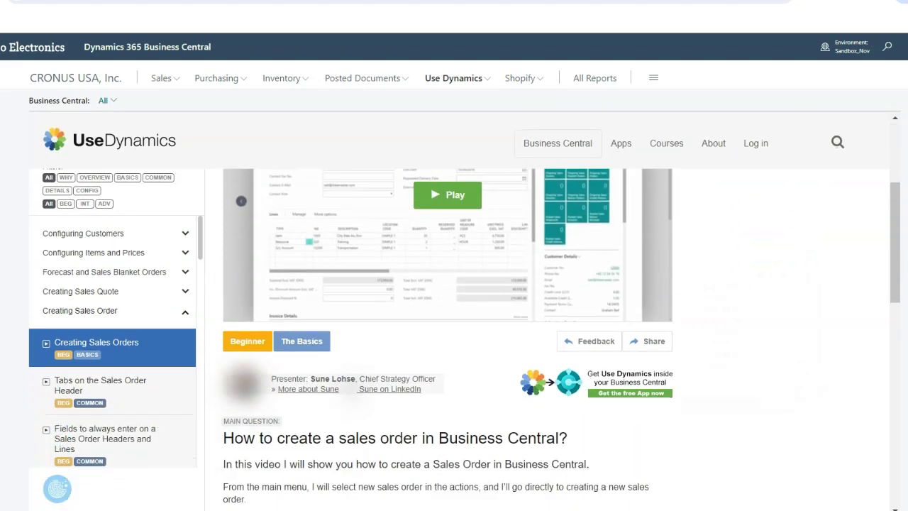
scroll(458, 319, down, 3)
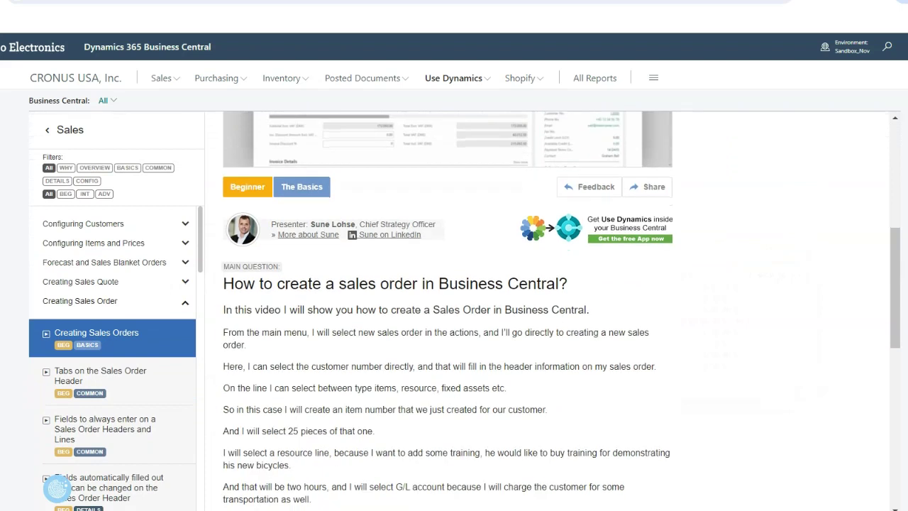
scroll(459, 320, down, 8)
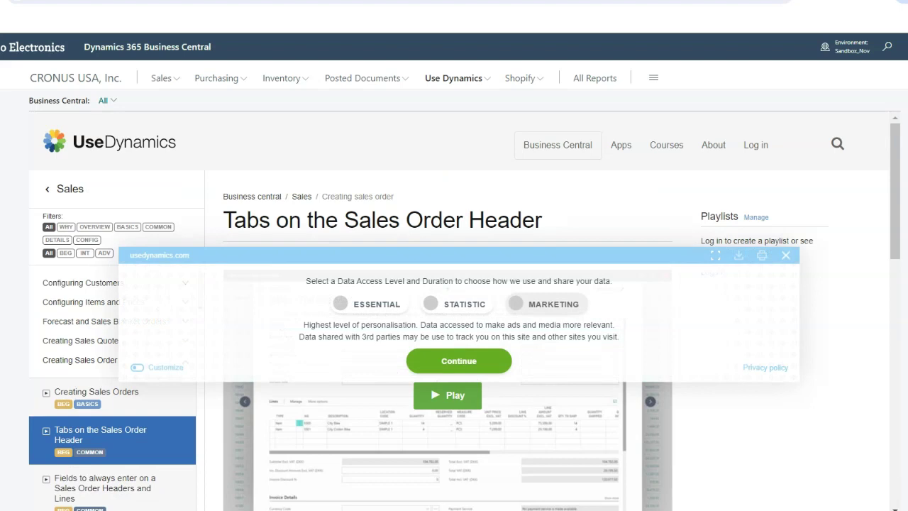
scroll(57, 488, down, 1)
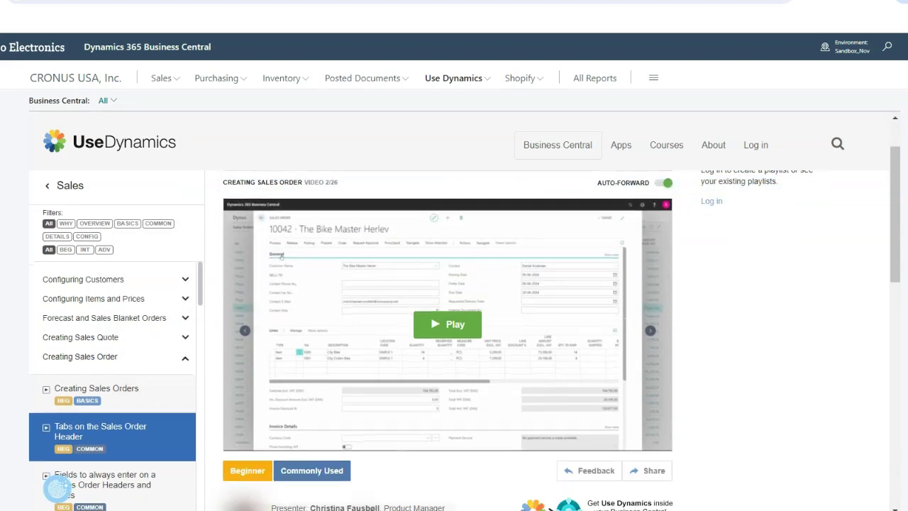
scroll(57, 488, down, 6)
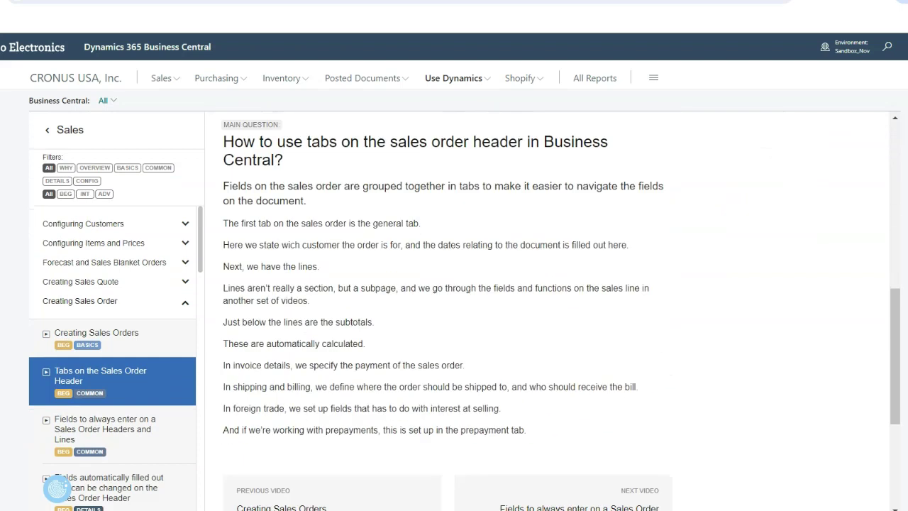
scroll(57, 488, down, 2)
scroll(57, 488, up, 7)
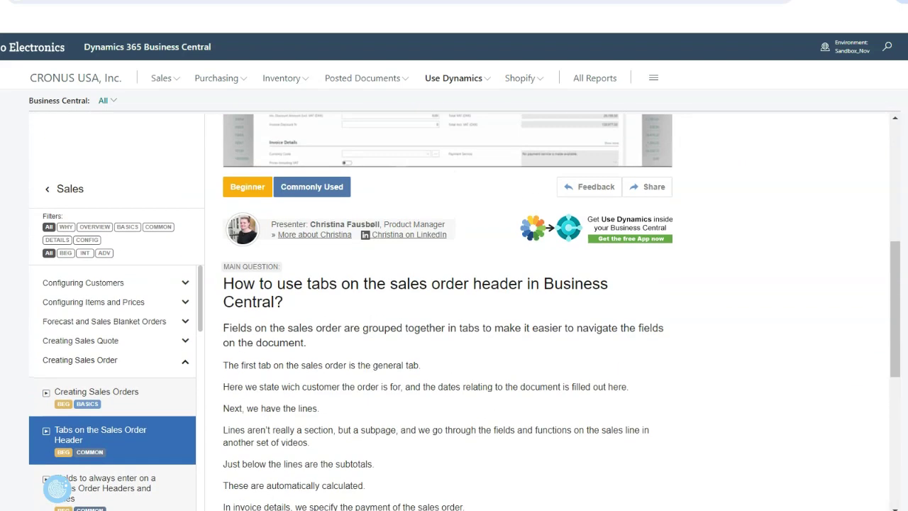